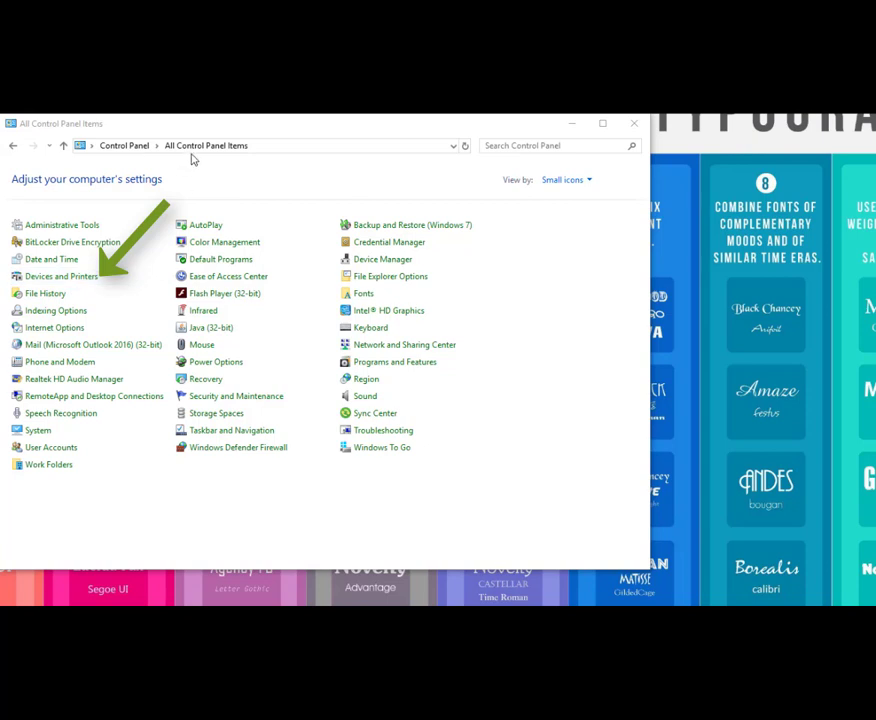
Open the printer properties of the Brother MFC-9340CDW Printer from Devices and Printers
left_click(99, 281)
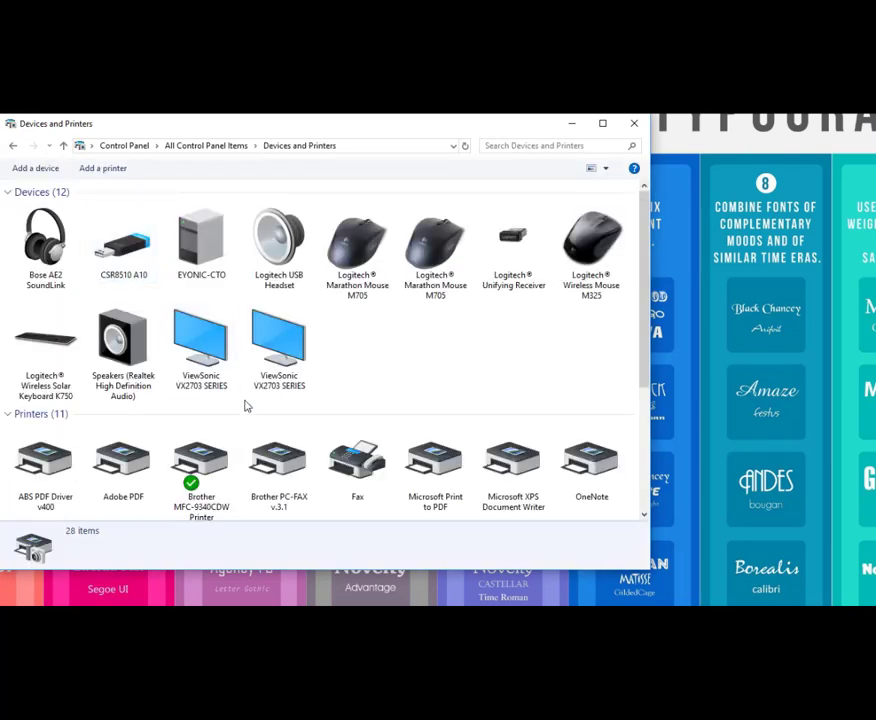
scroll(246, 405, "down", 3)
right_click(215, 281)
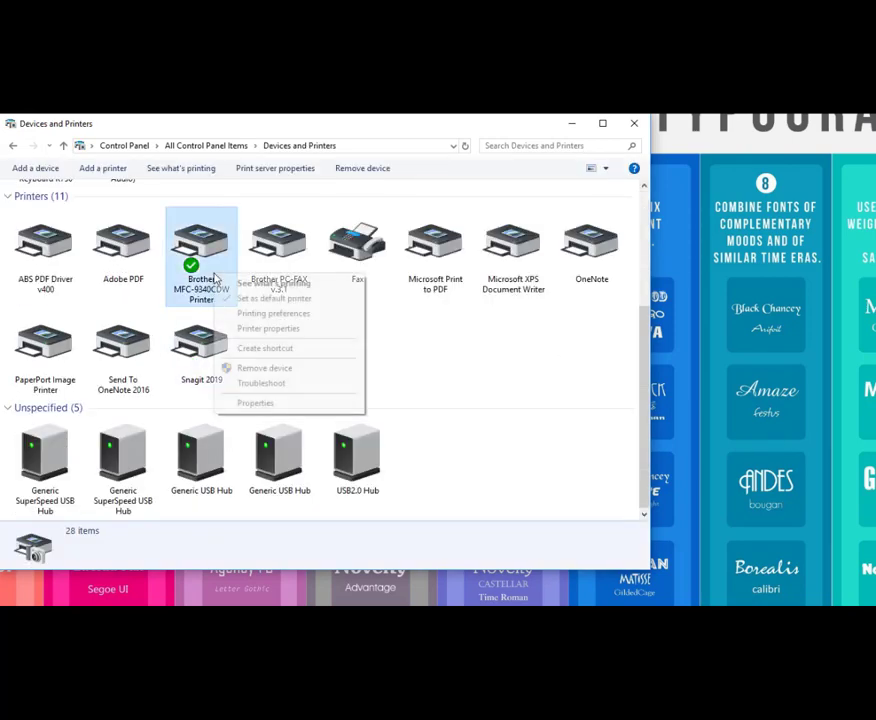
left_click(272, 330)
mouse_move(375, 342)
left_mouse_down()
mouse_move(321, 297)
mouse_move(277, 213)
left_mouse_up()
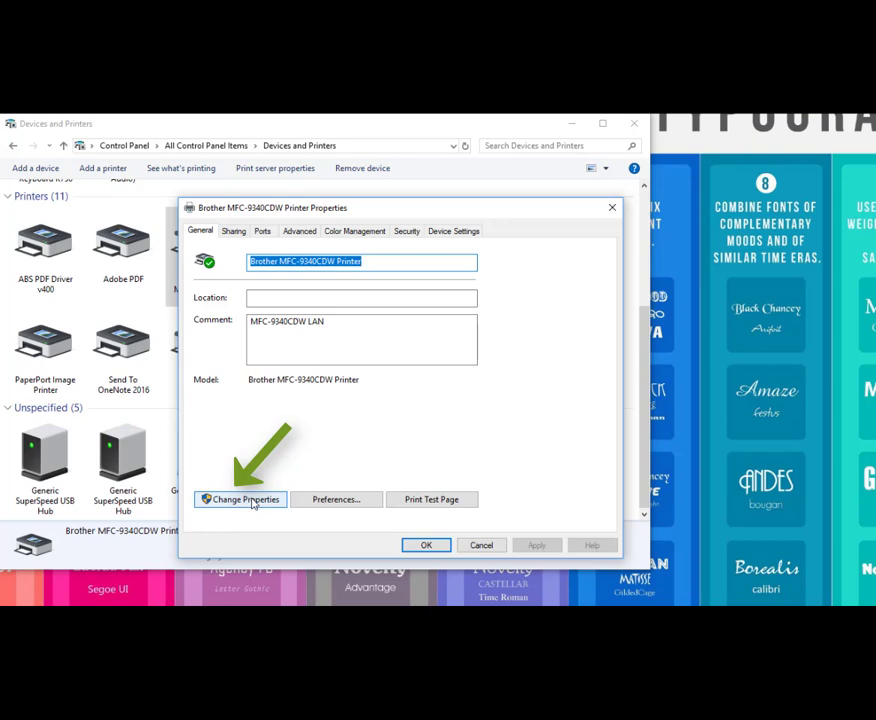
Unlock the printer's properties for changes and show its advanced settings
left_click(295, 233)
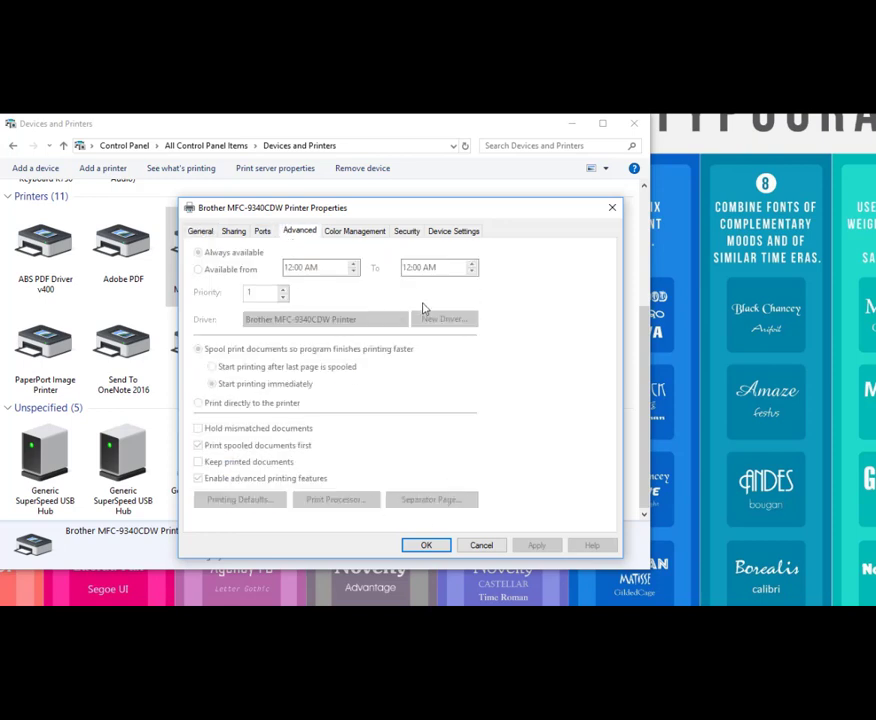
left_click(205, 231)
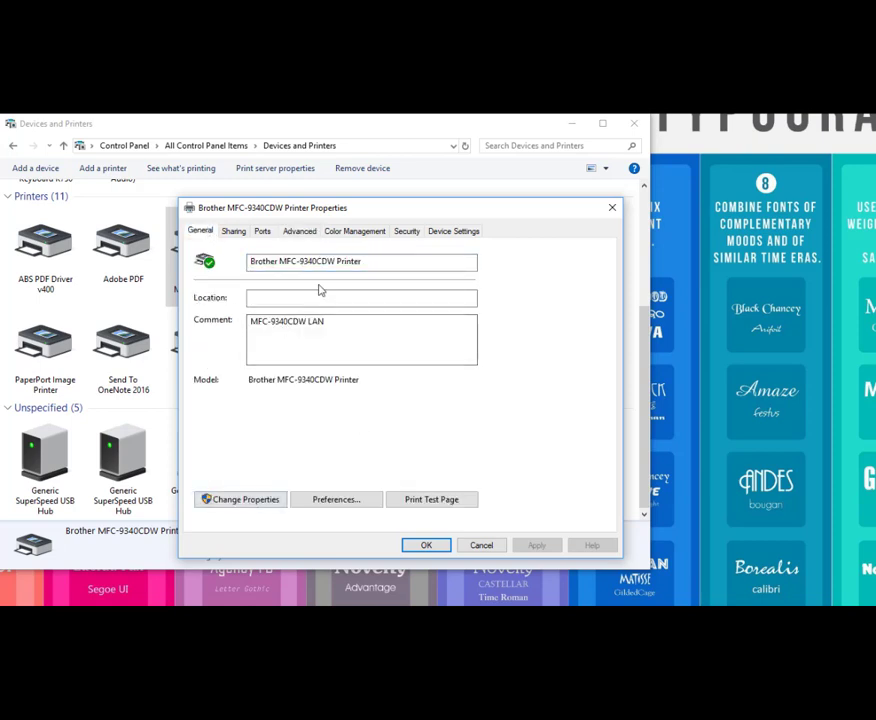
left_click(248, 499)
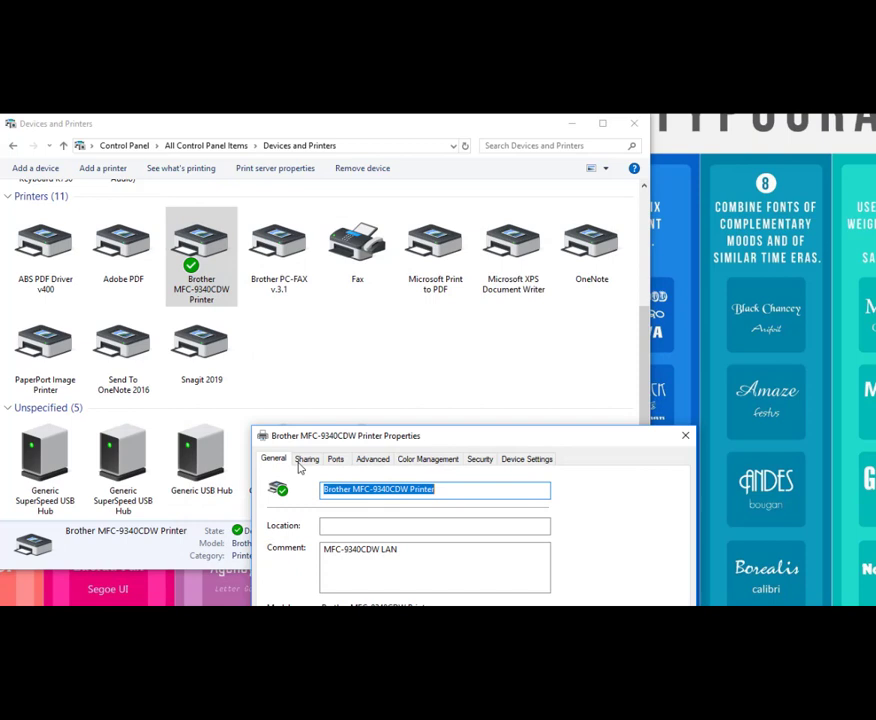
left_click_drag(377, 442, 289, 199)
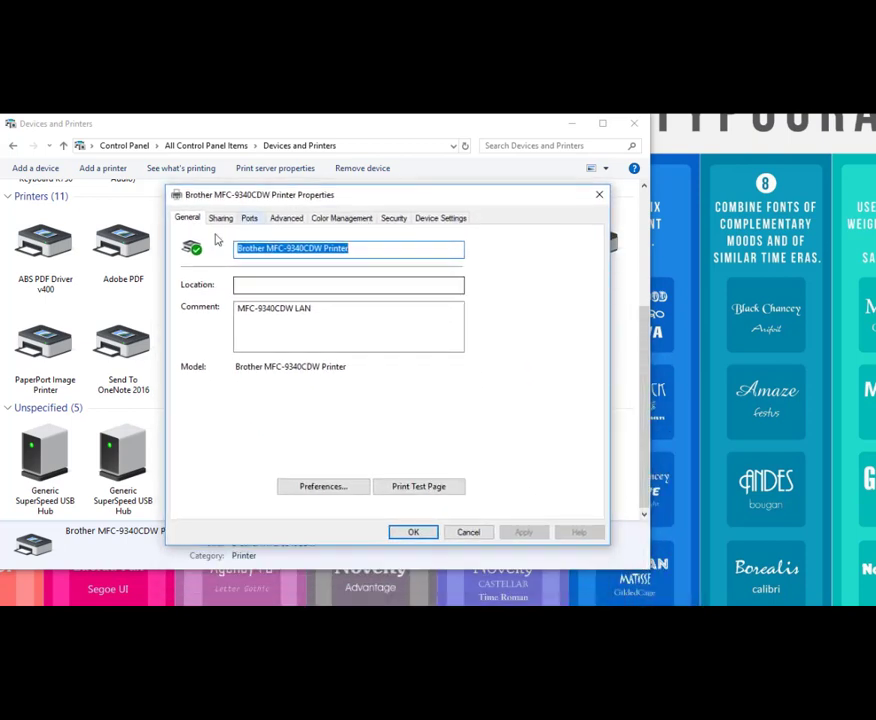
left_click(289, 219)
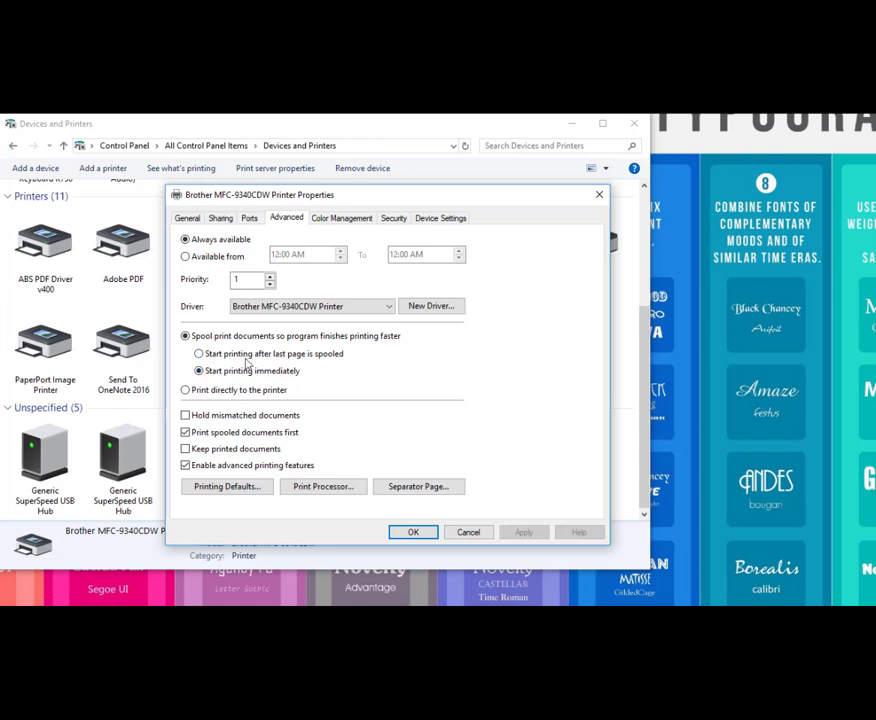
Try the option to start printing after the last page is spooled, and return to starting printing immediately
left_click(248, 360)
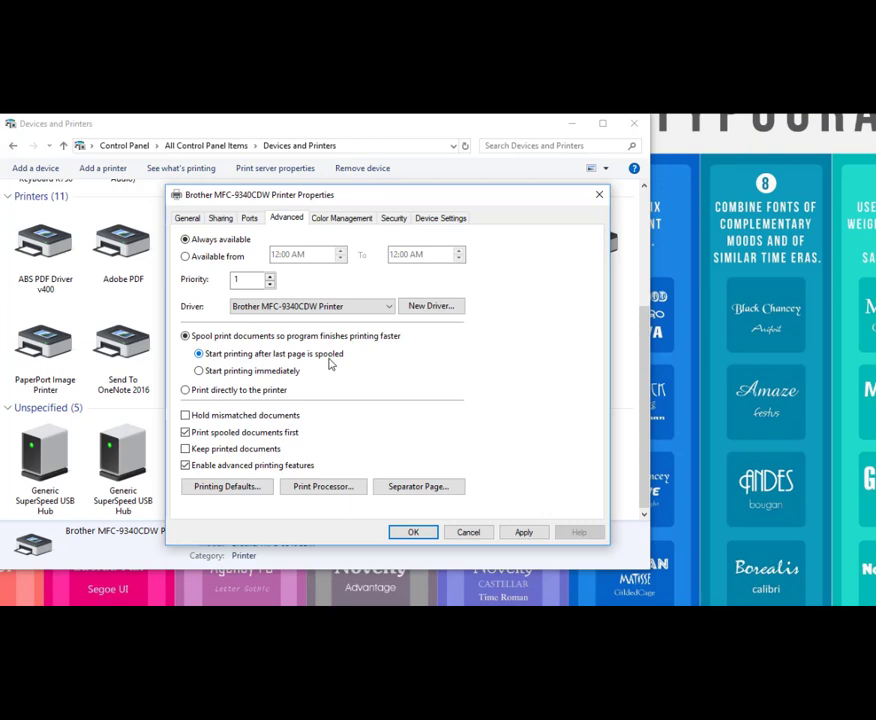
left_click(232, 371)
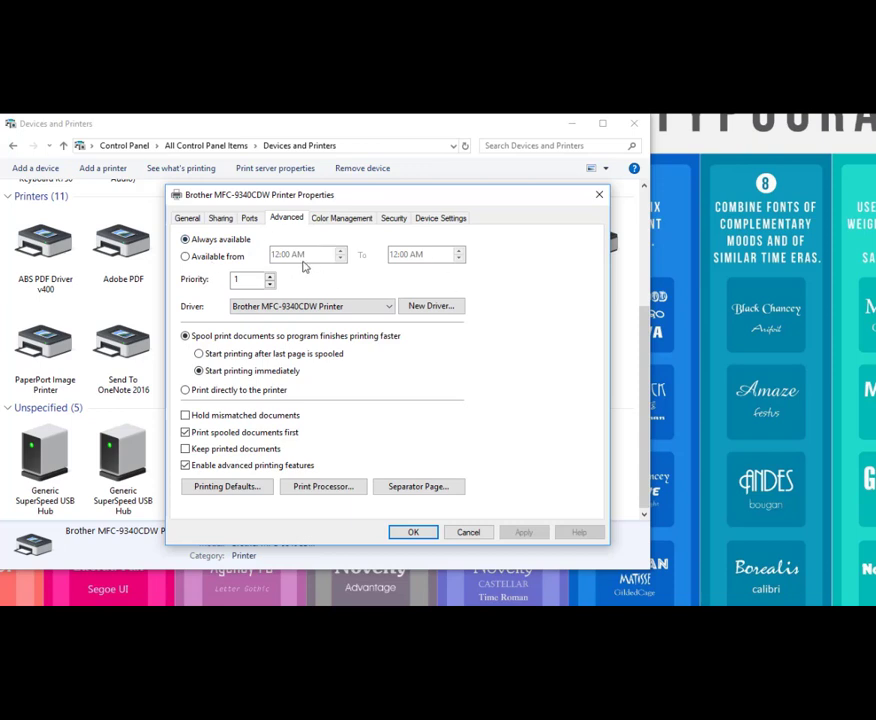
Try limiting the printer's availability to a time window starting at 6:00 AM, and discard the changes
left_click(250, 257)
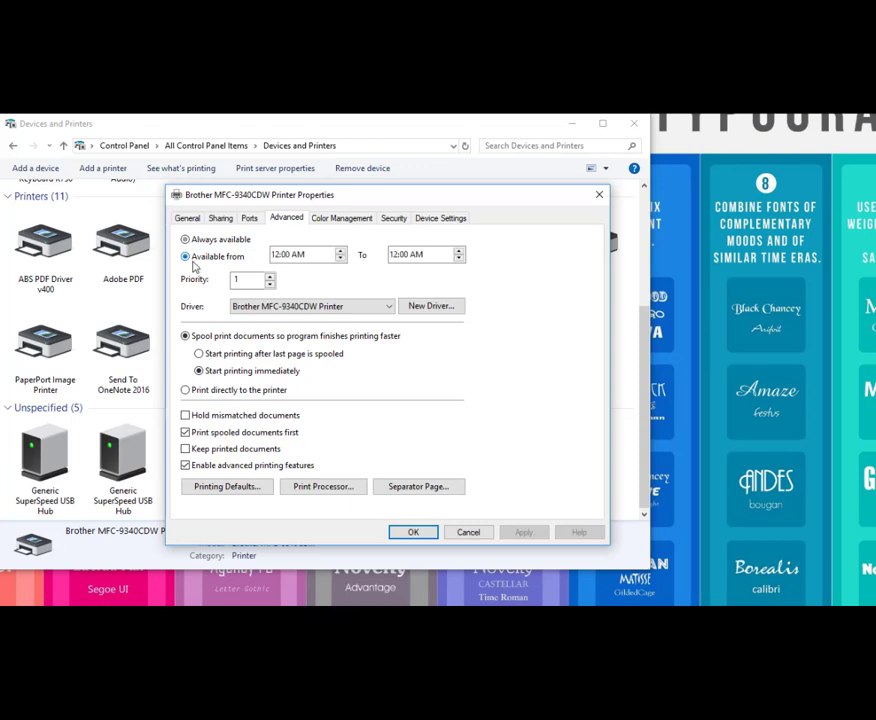
left_click(341, 250)
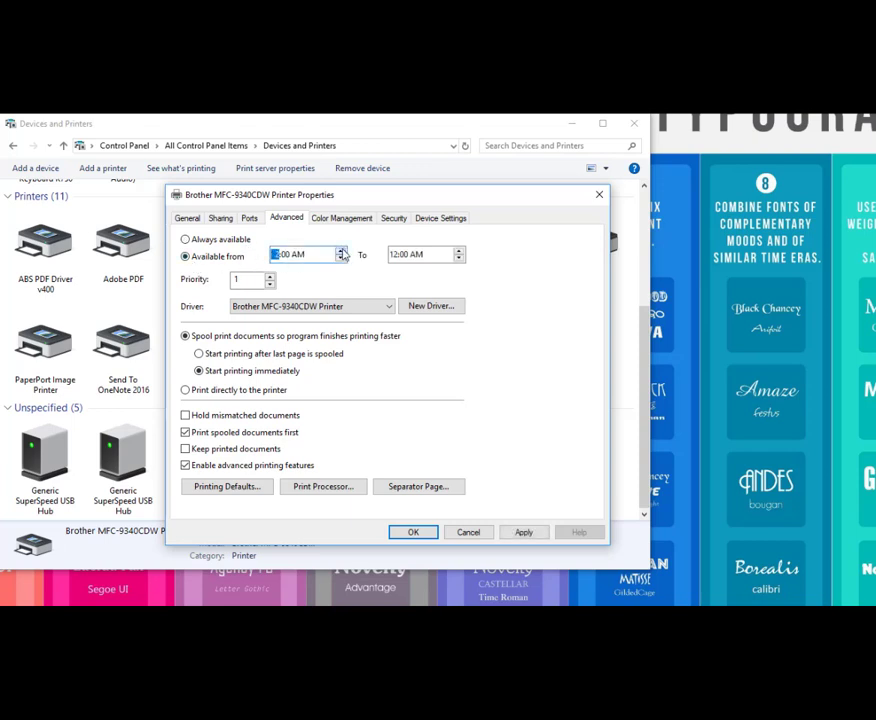
left_click(459, 251)
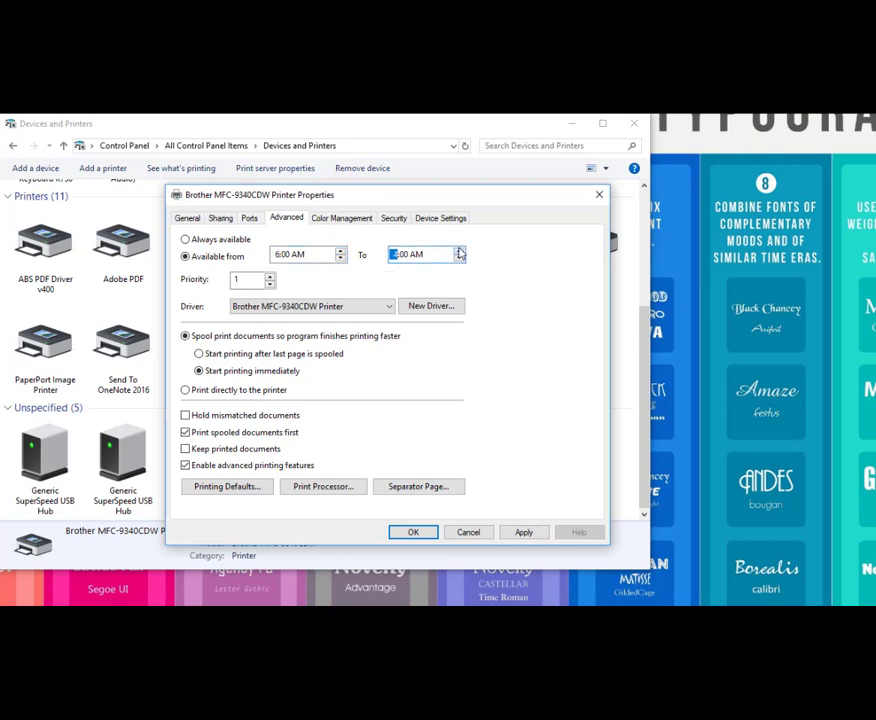
left_click(459, 251)
left_click(467, 535)
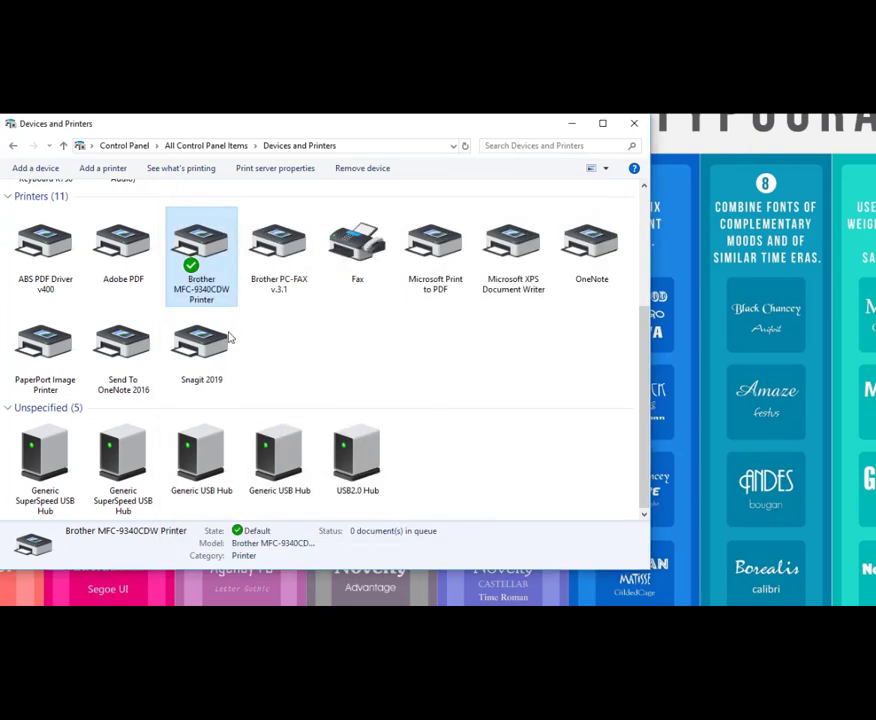
Open the printing preferences of the Brother MFC-9340CDW Printer
right_click(216, 268)
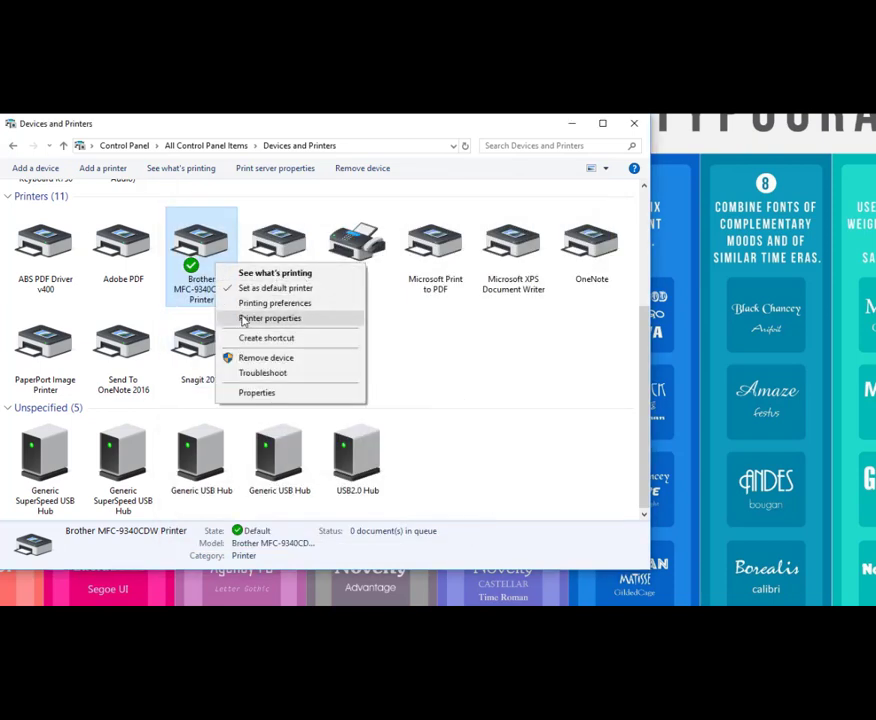
left_click(244, 306)
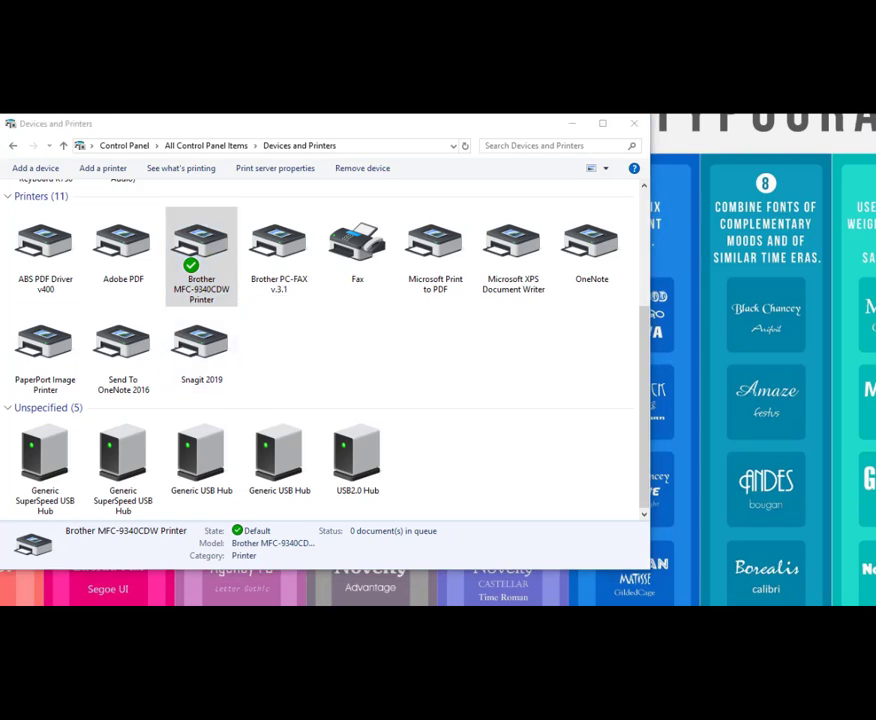
left_click_drag(327, 250, 415, 172)
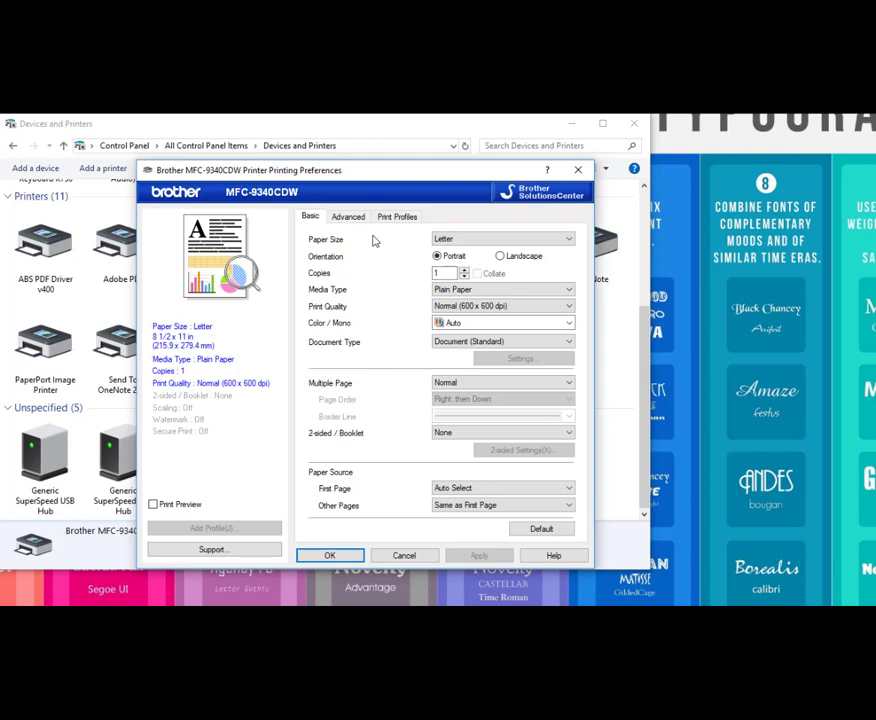
left_click_drag(383, 175, 374, 169)
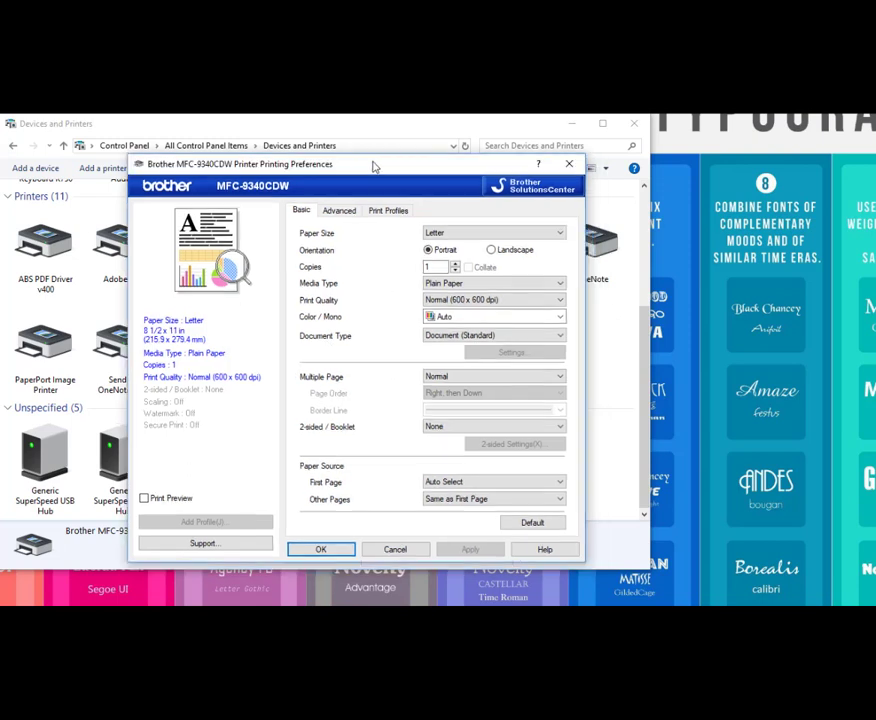
Try the Thicker Paper and Glossy Paper media types, keeping the print quality at Normal (600 x 600 dpi)
left_click(476, 285)
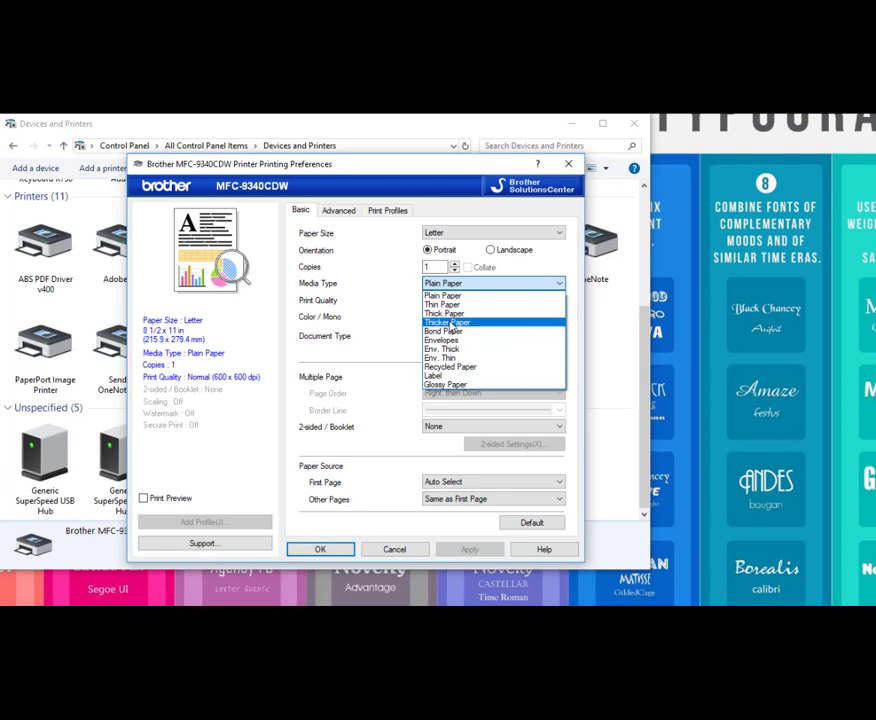
left_click(452, 323)
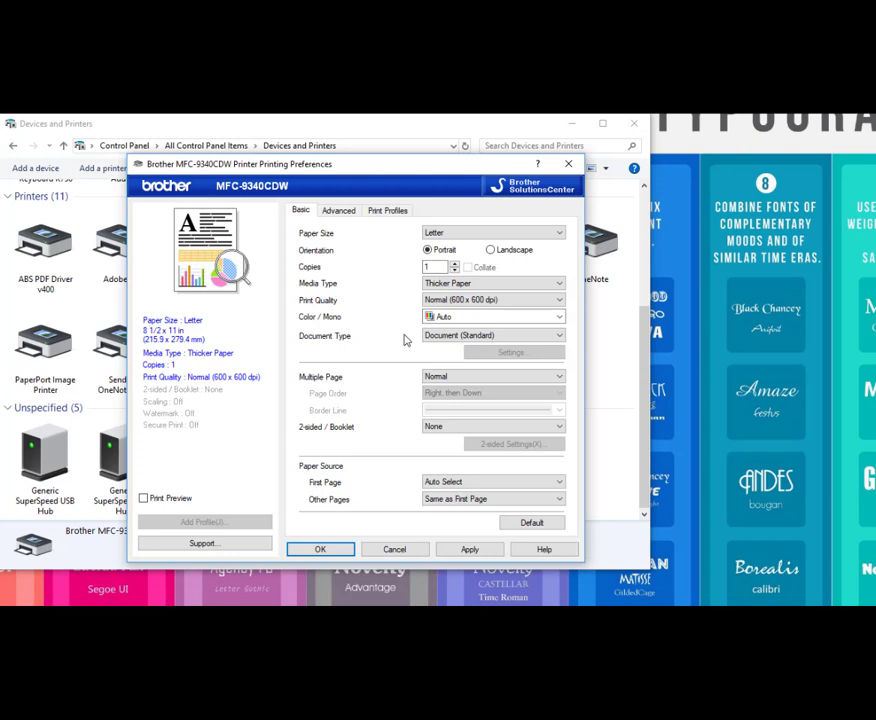
left_click(522, 287)
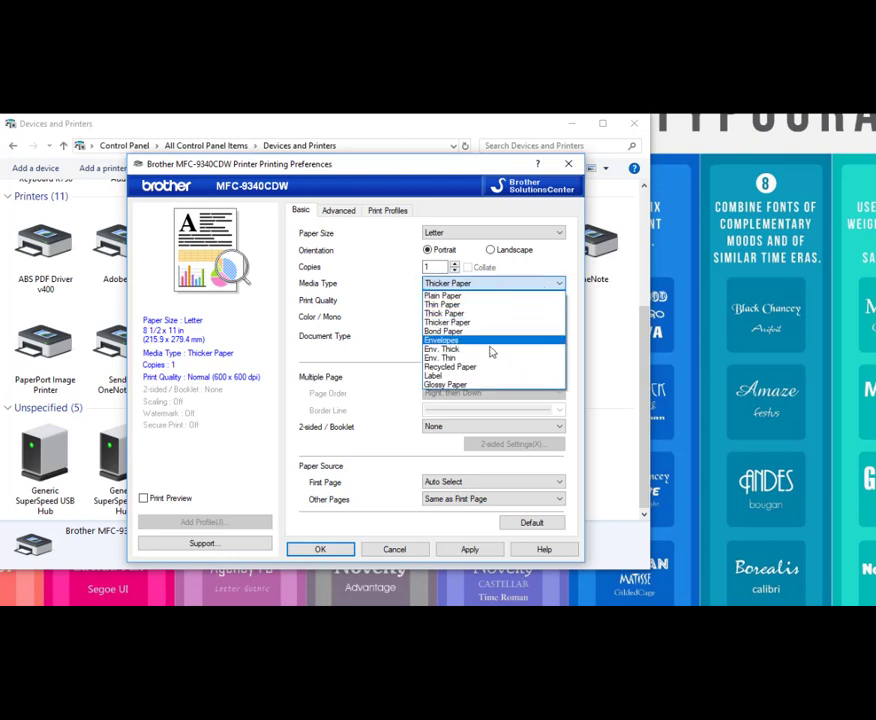
left_click(471, 385)
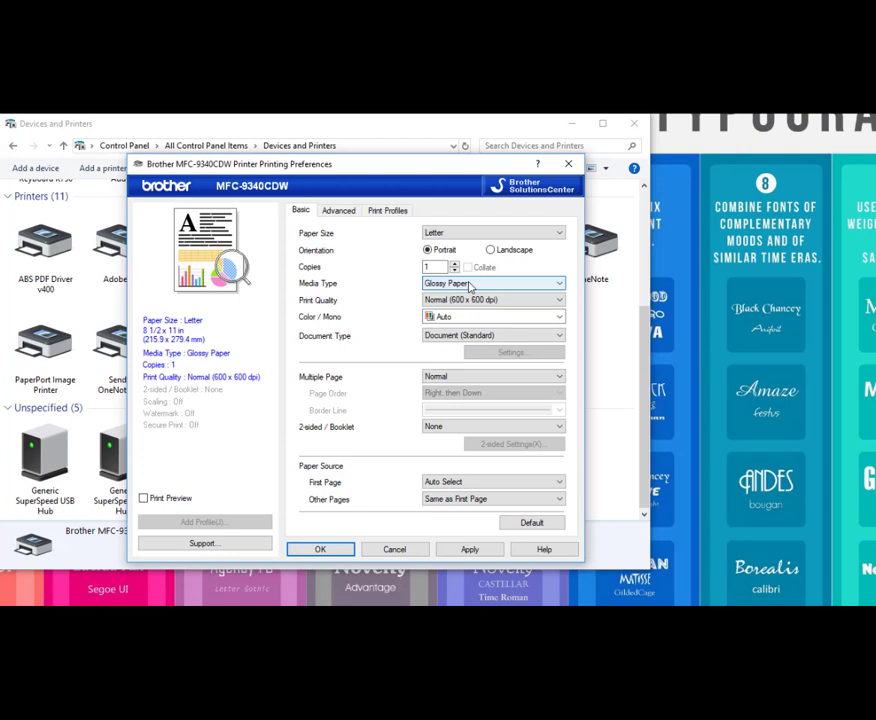
left_click(482, 302)
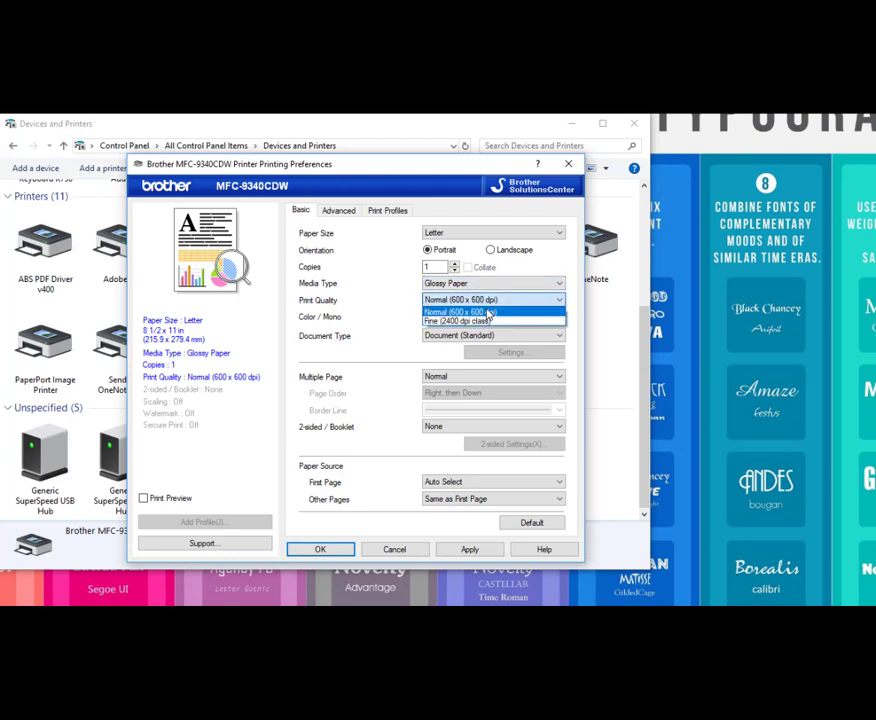
left_click(488, 312)
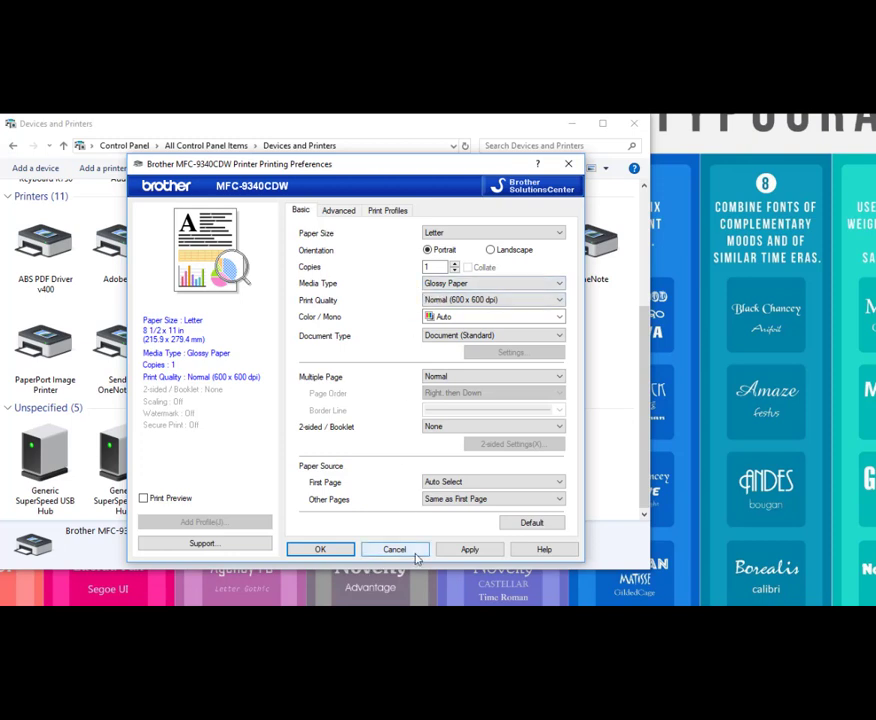
Switch the media type to Thicker Paper once more and restore it to Plain Paper
left_click(475, 285)
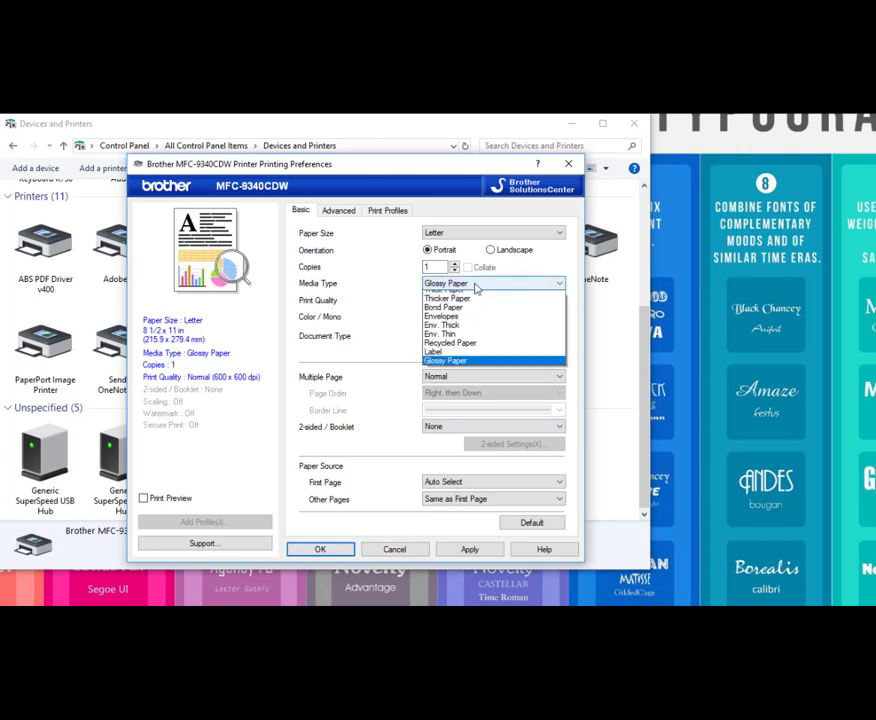
left_click(462, 322)
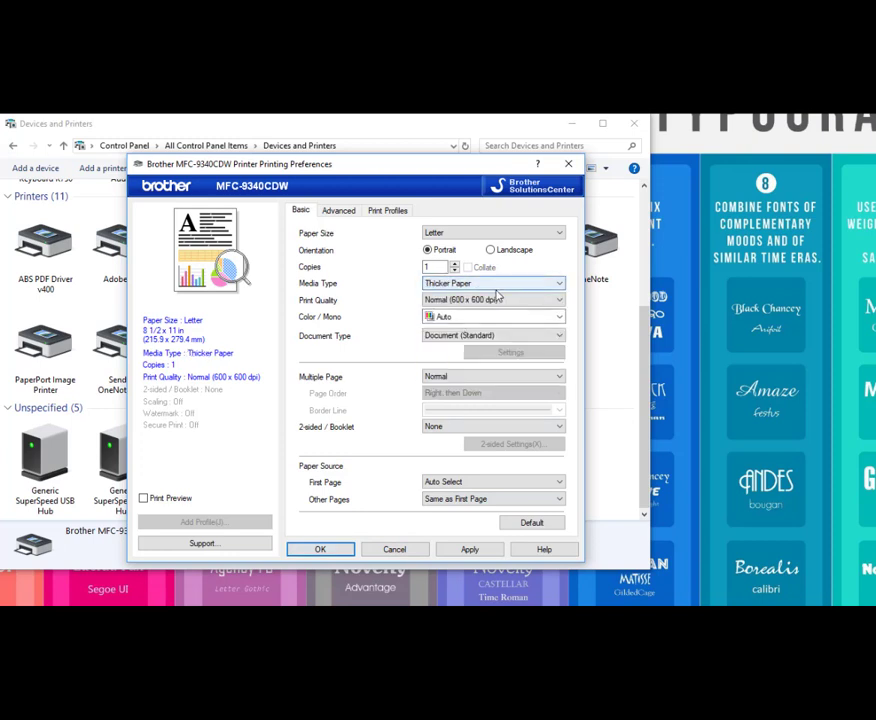
left_click(492, 287)
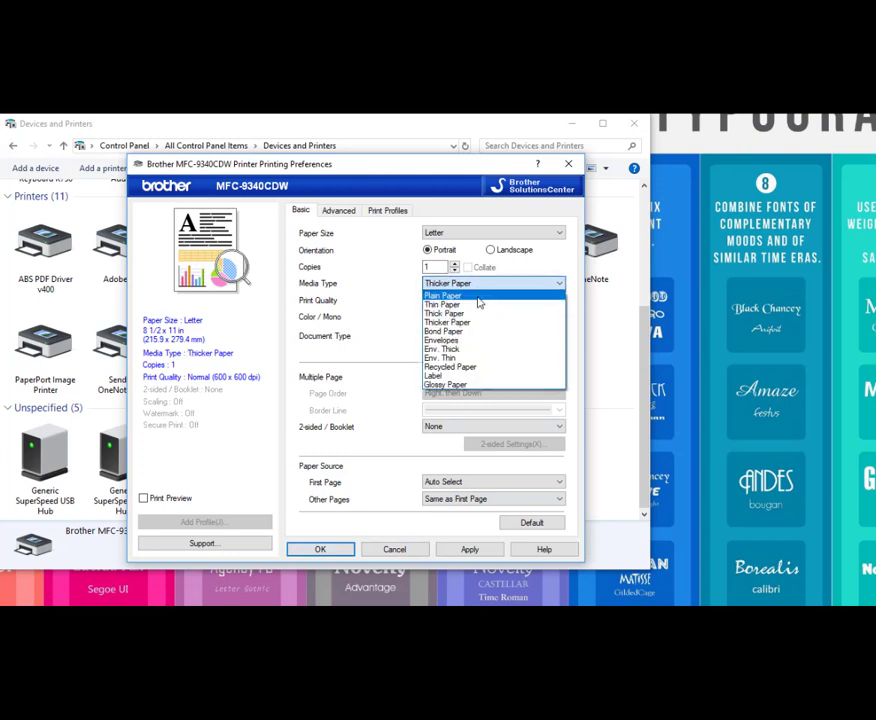
left_click(455, 294)
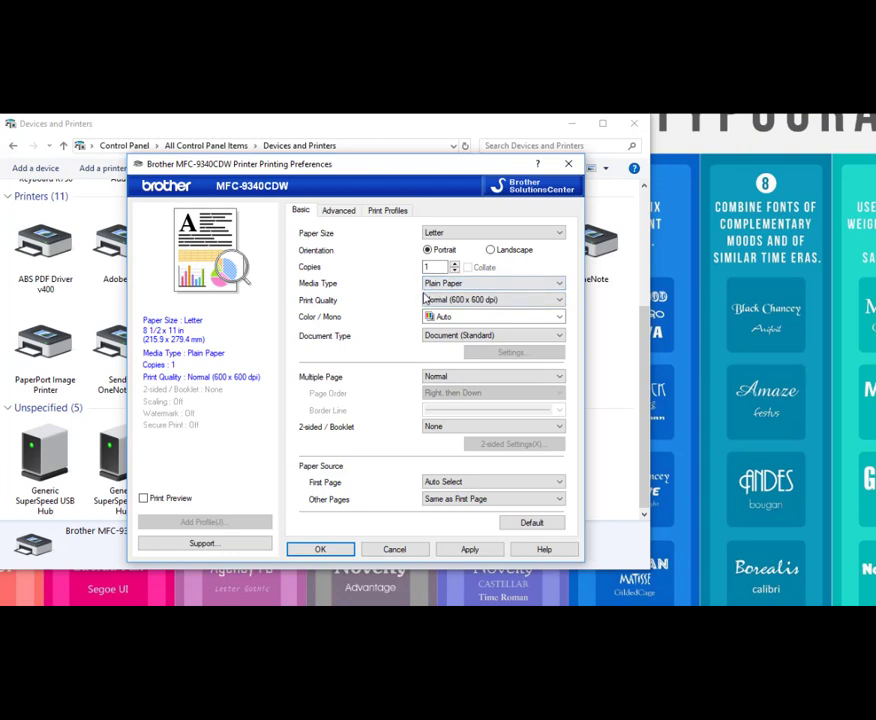